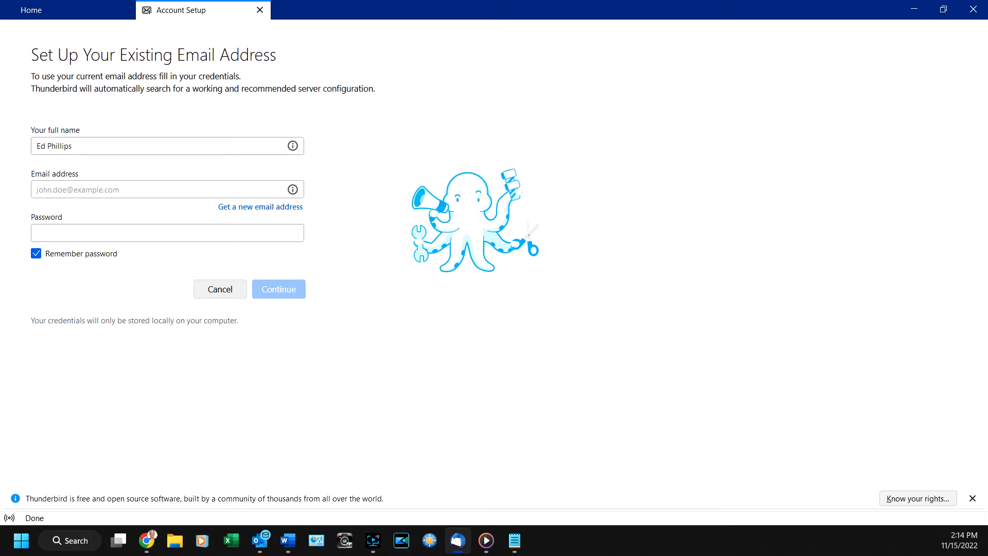
Fill in the existing account's email address and its password in the account setup form
key(alt+Tab)
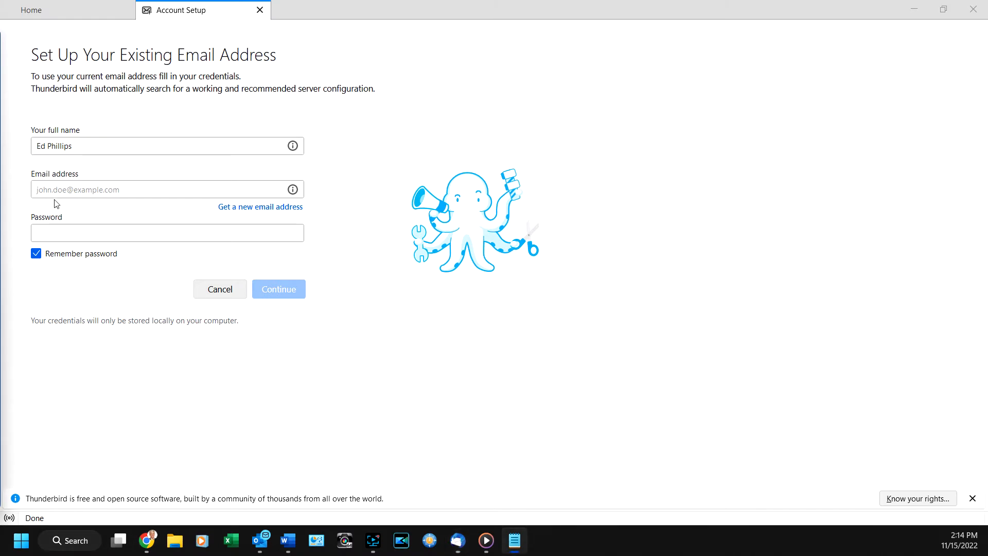
click(186, 189)
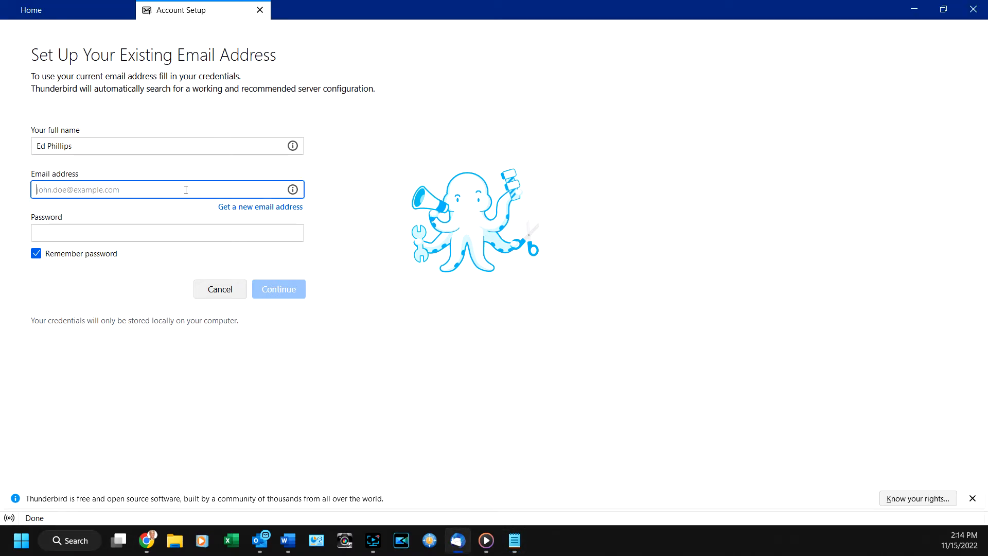
key(ctrl+v)
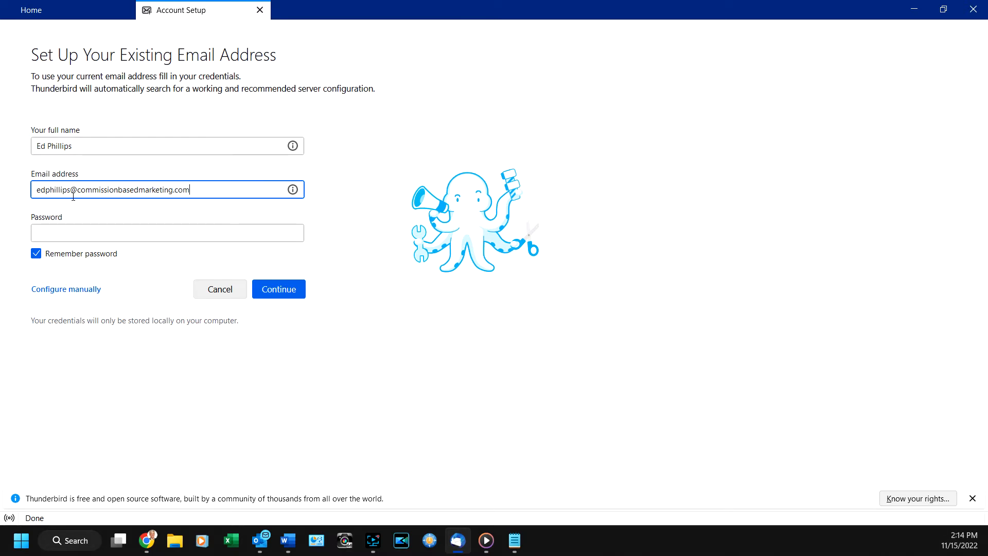
click(59, 233)
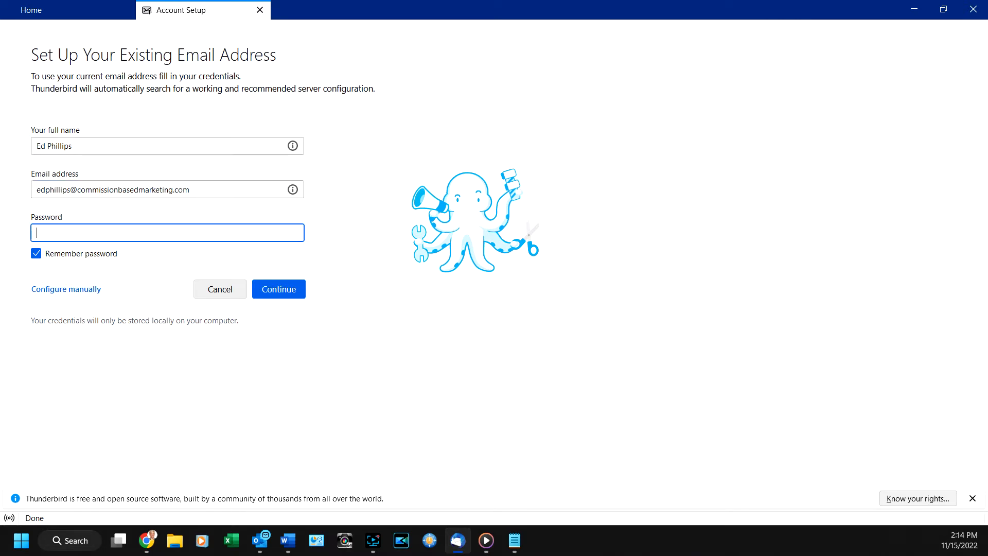
key(alt+Tab)
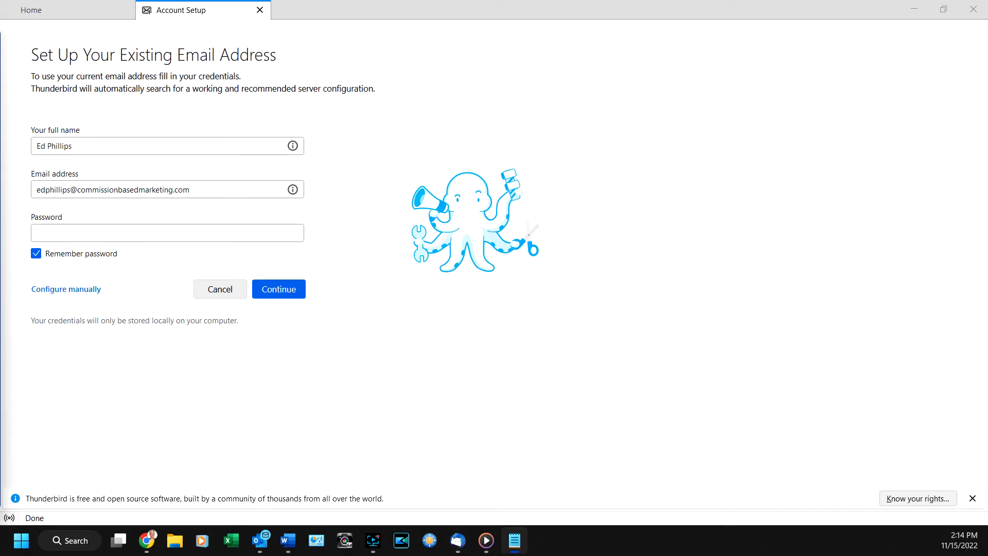
click(58, 232)
key(ctrl+v)
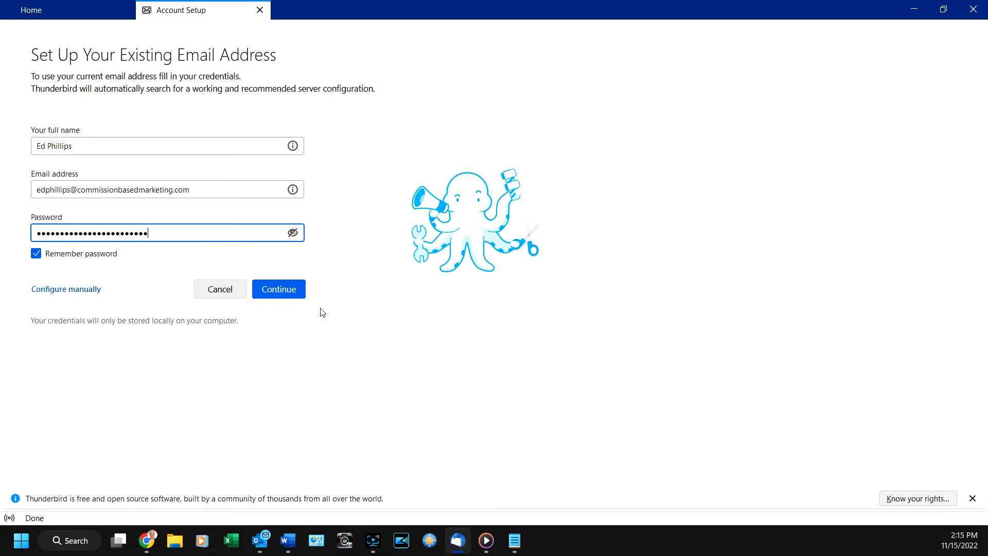
Switch to manual configuration and set both the incoming and outgoing server hostnames to mail.commissionbasedmarketing.com
click(63, 291)
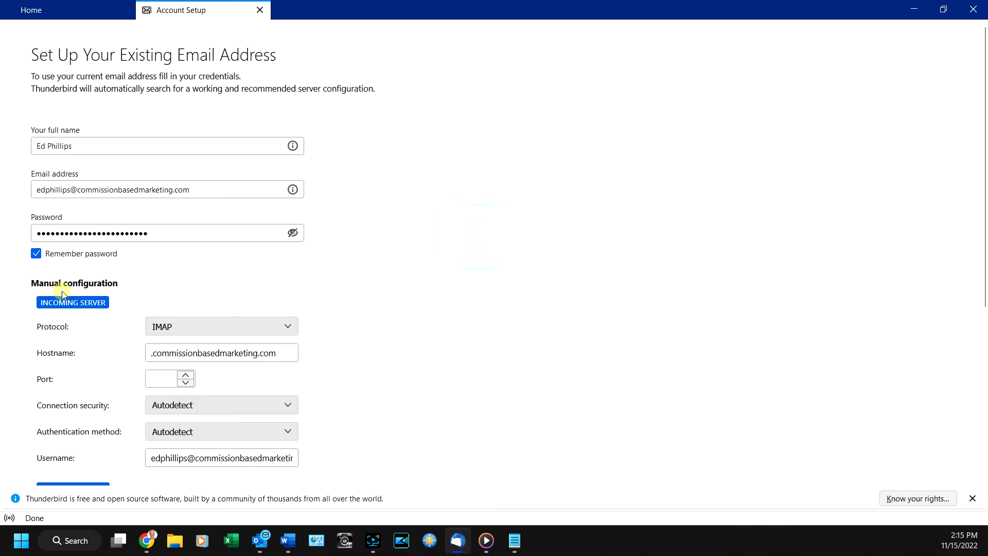
scroll(227, 237, down, 2)
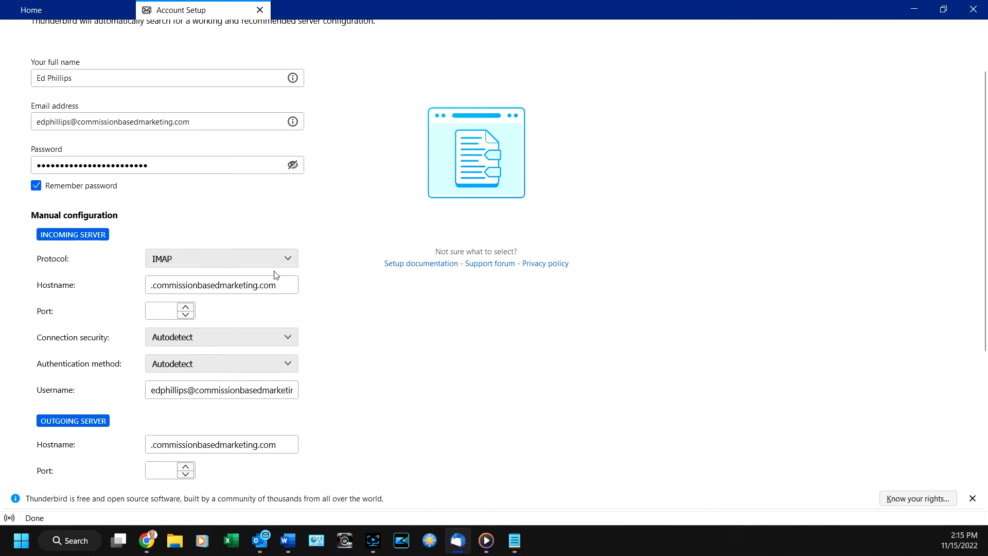
click(151, 285)
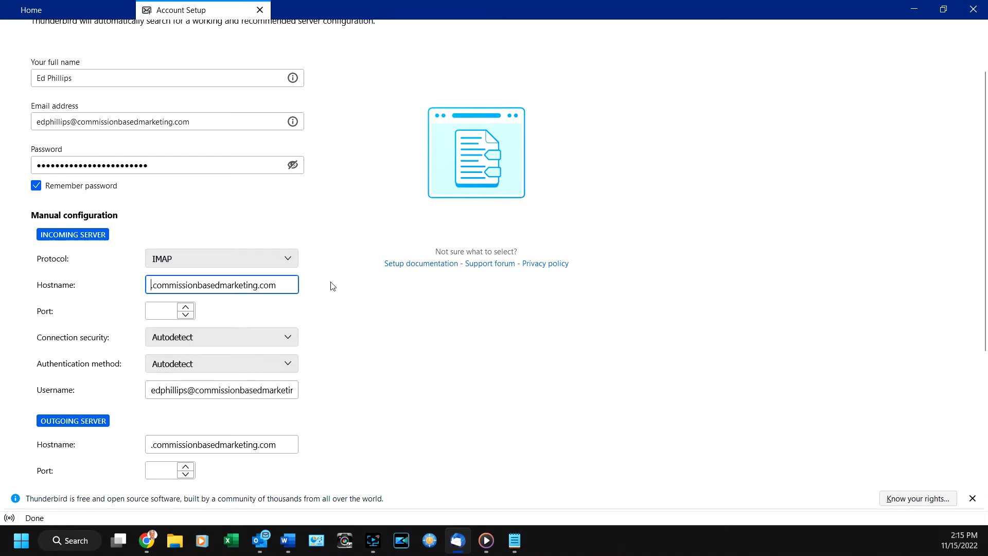
text(mi)
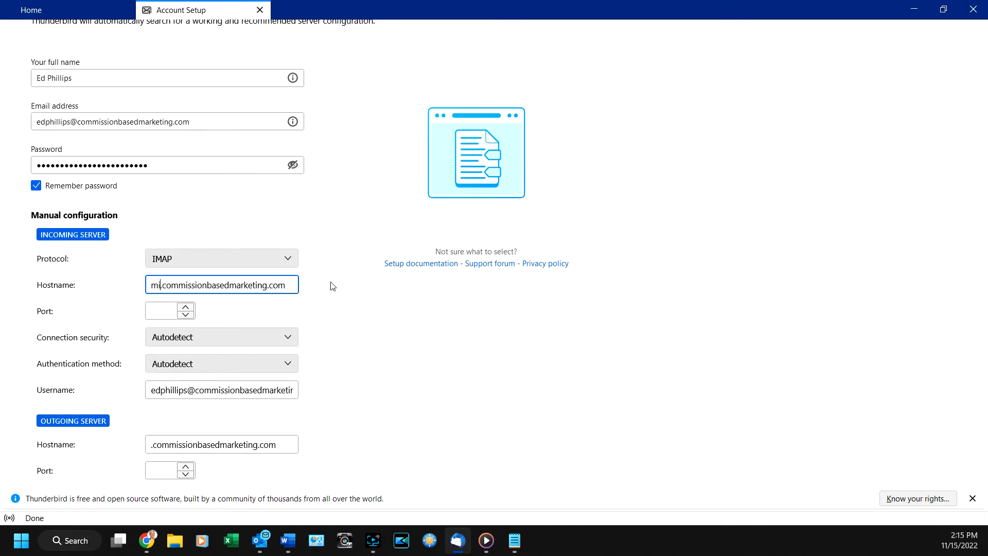
text(al)
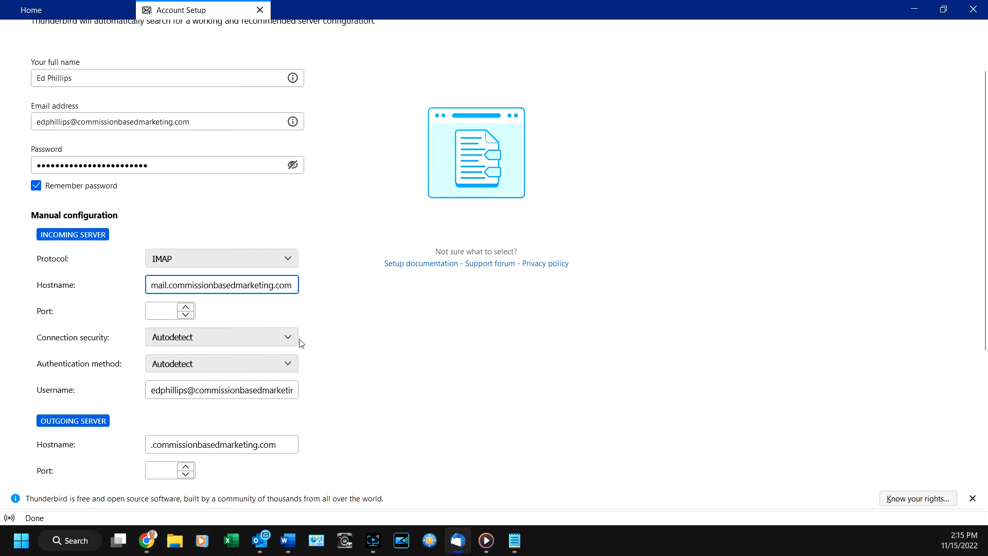
scroll(286, 342, down, 3)
click(151, 376)
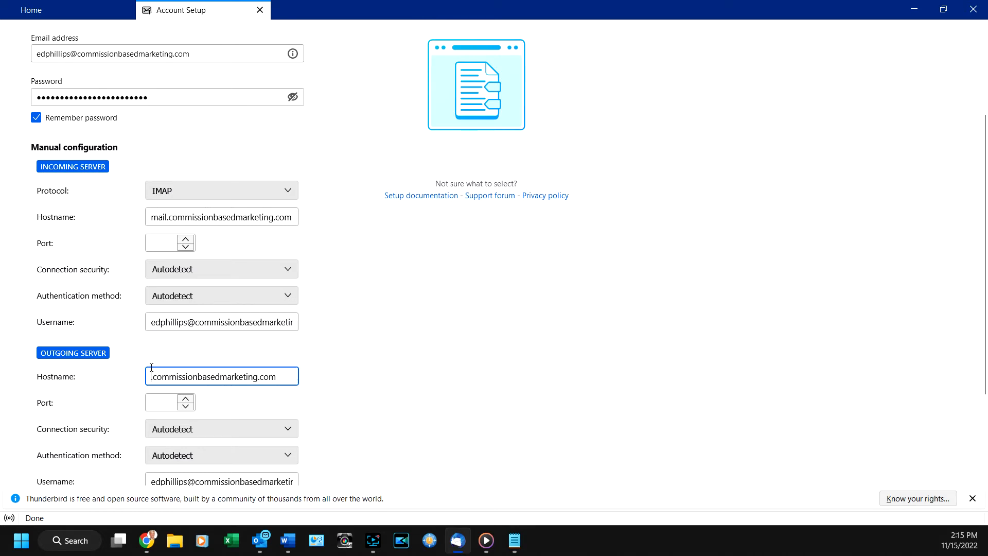
text(mail)
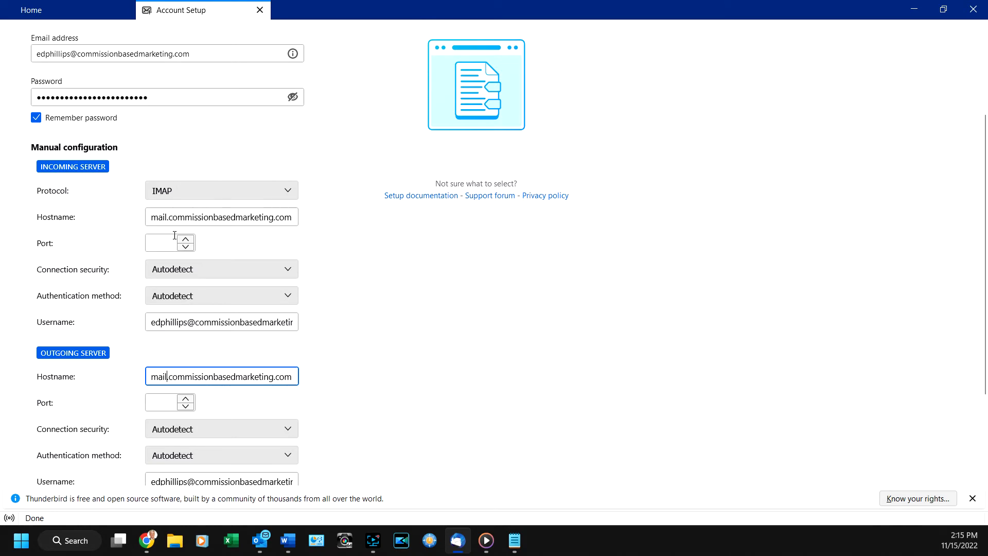
Set the incoming server's connection security to SSL/TLS and its authentication method to Normal password
click(212, 273)
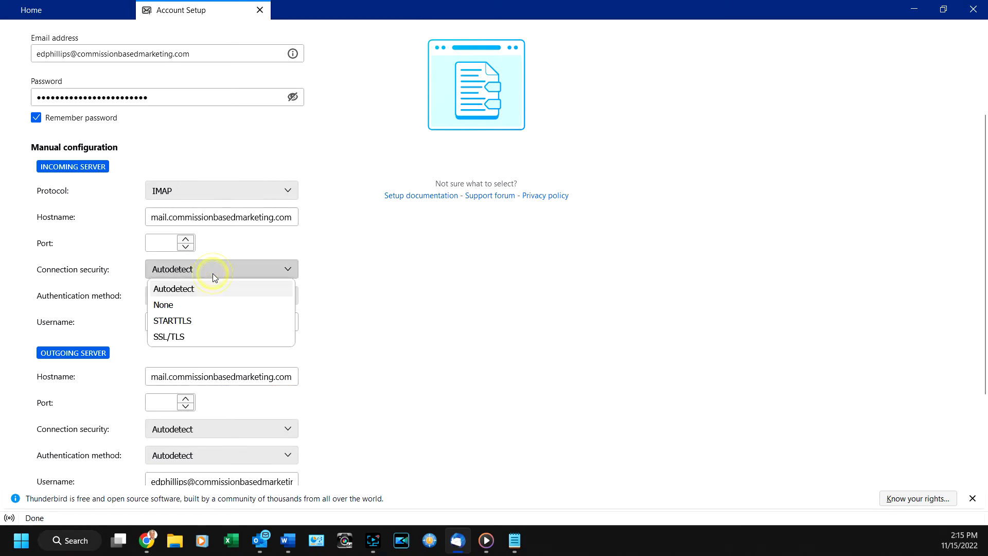
click(171, 337)
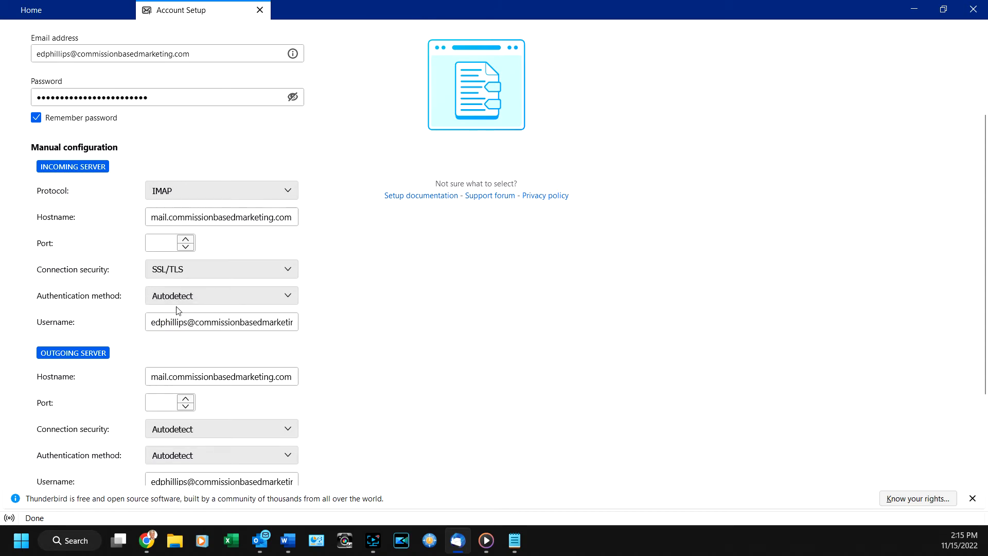
click(213, 298)
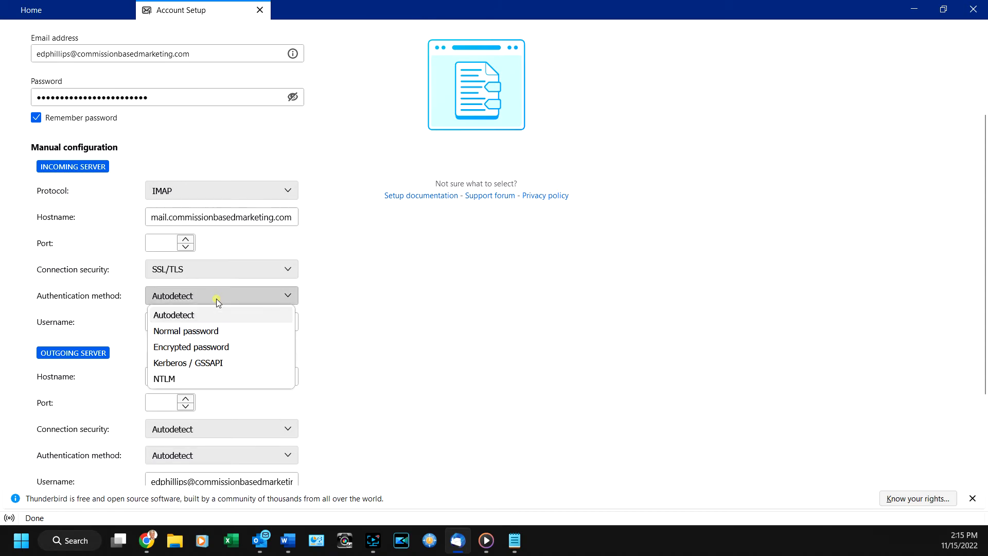
click(194, 332)
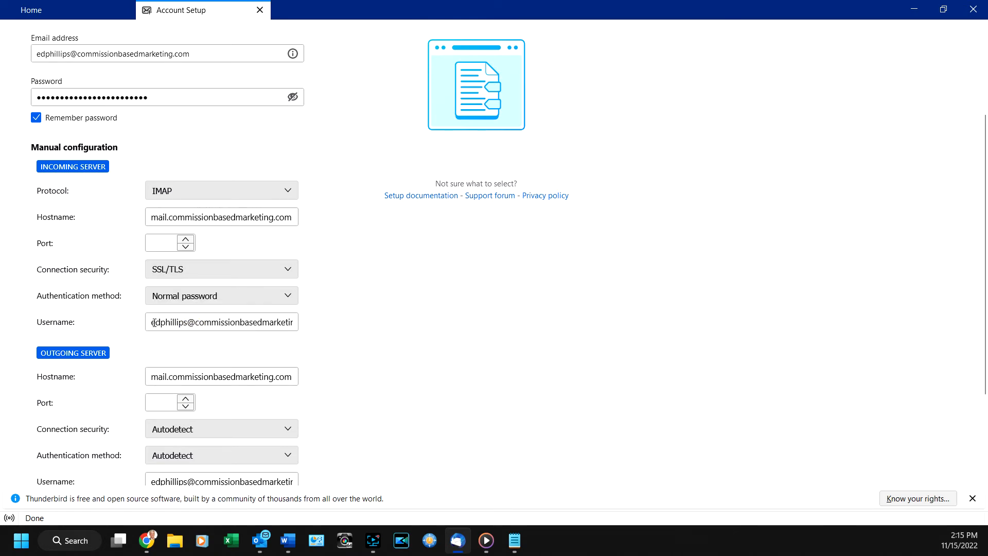
Set the outgoing server's connection security to SSL/TLS and its authentication method to Normal password
scroll(154, 322, down, 3)
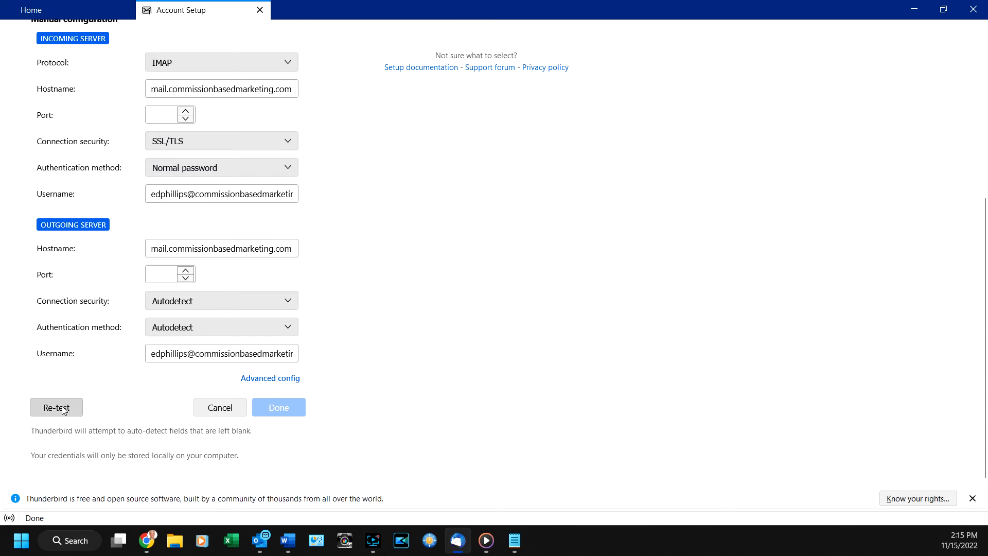
click(240, 302)
click(197, 367)
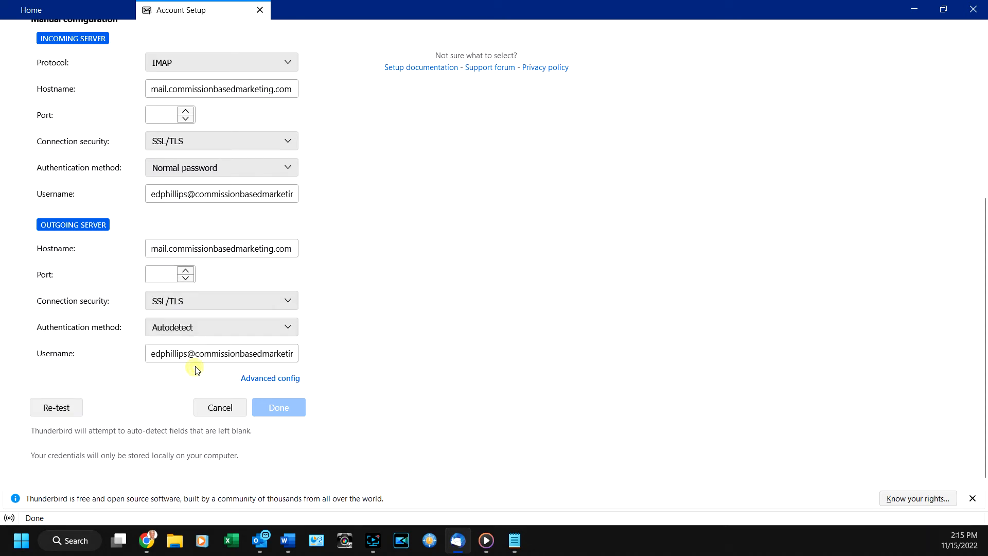
click(202, 329)
click(178, 377)
Re-test the server configuration and complete the account creation, dismissing the system integration dialog without setting a default client
click(74, 406)
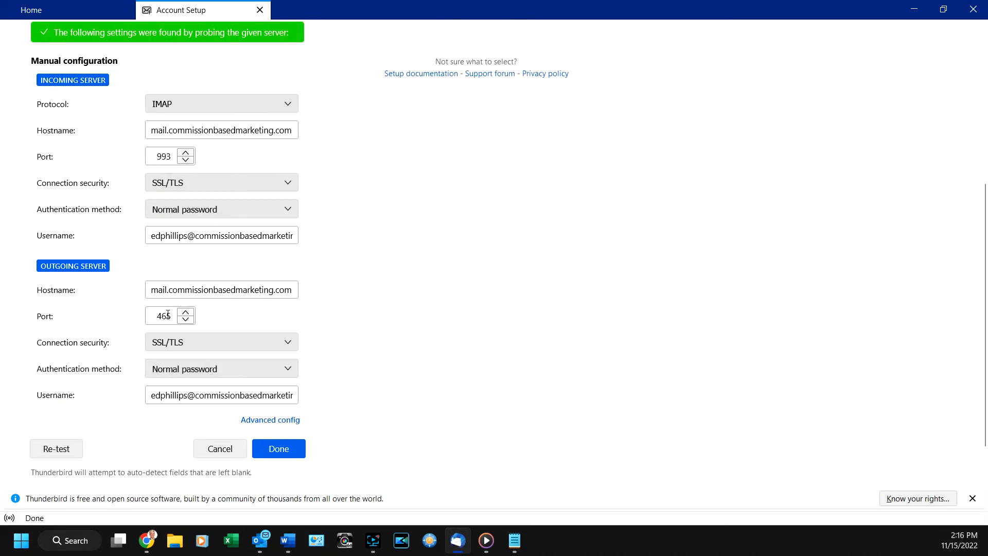
click(287, 453)
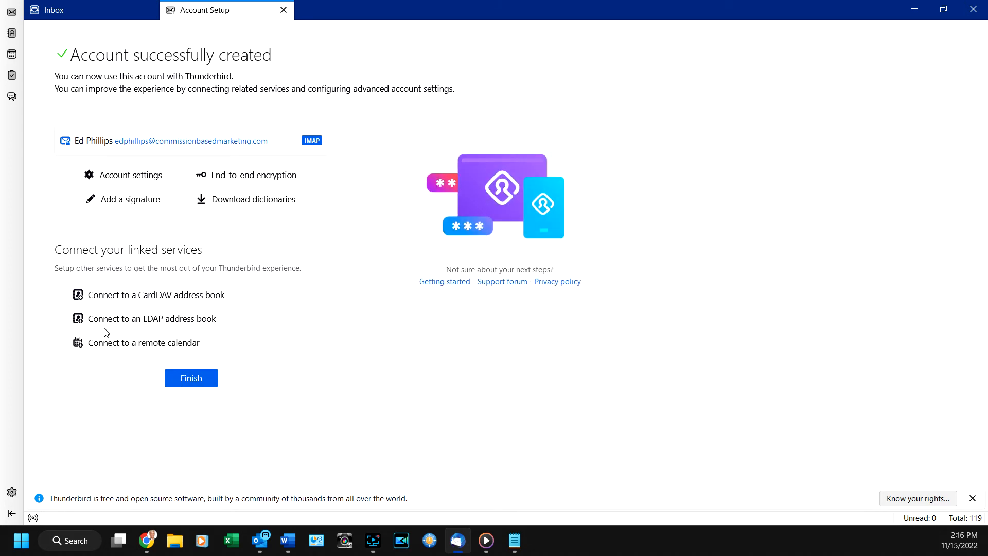
click(190, 376)
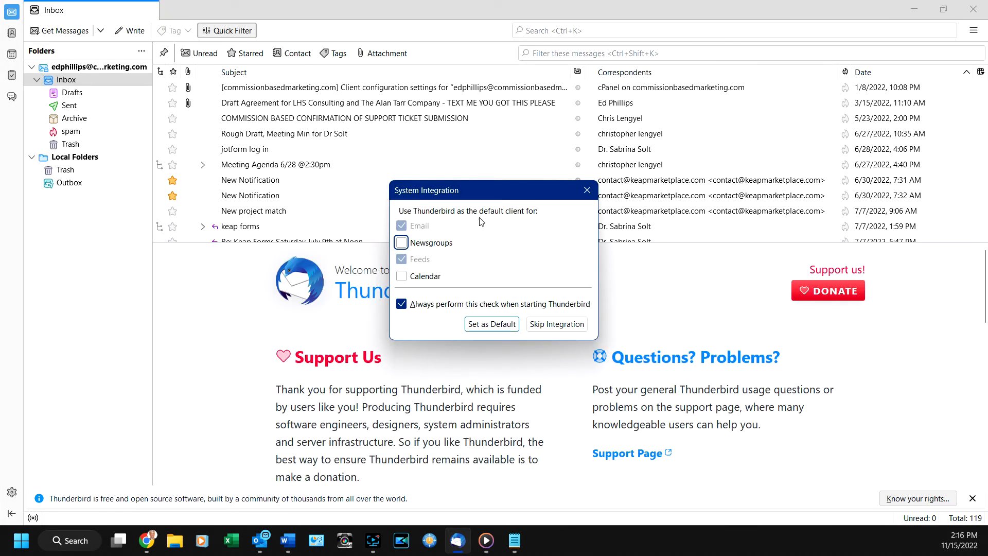
click(586, 190)
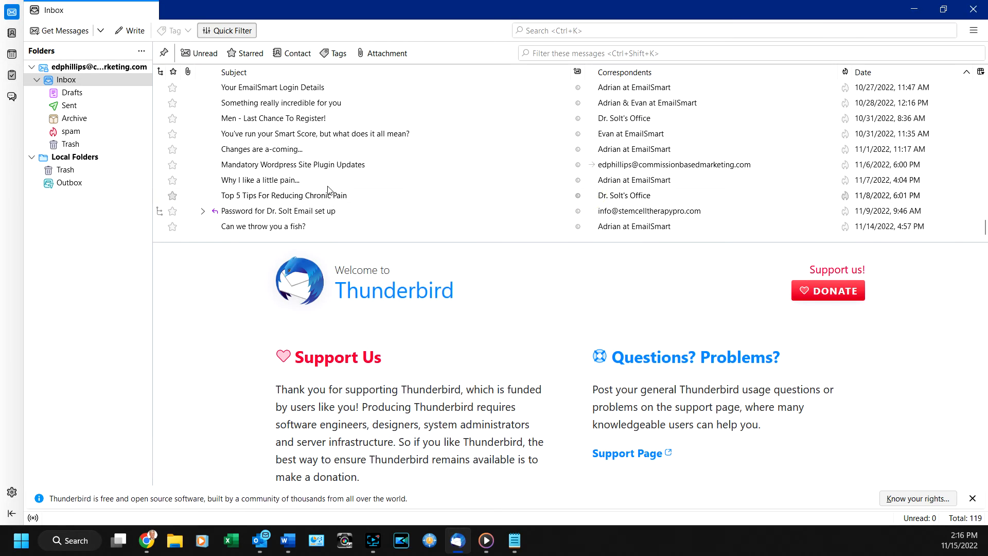
Look through the message list in the new account's inbox
scroll(324, 165, up, 5)
scroll(319, 148, down, 5)
scroll(234, 303, down, 5)
scroll(200, 284, up, 5)
scroll(195, 232, up, 2)
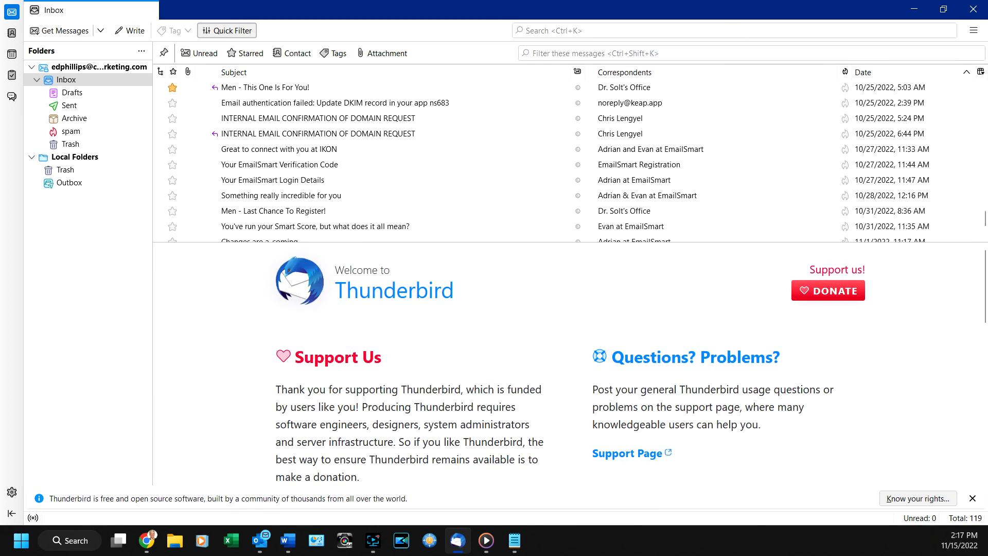